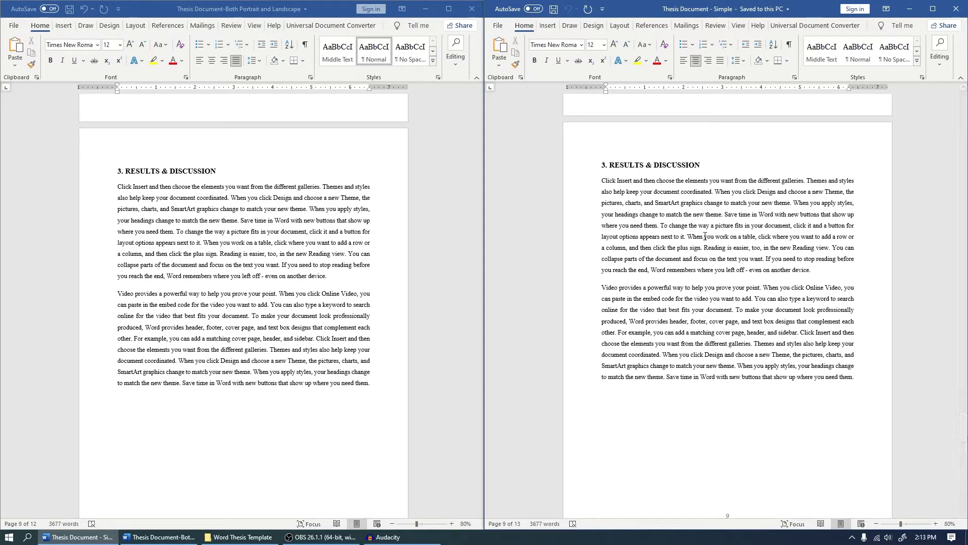
Scroll the second document from the end of page 7's text down to the Figure 1 page.
left_click(705, 237)
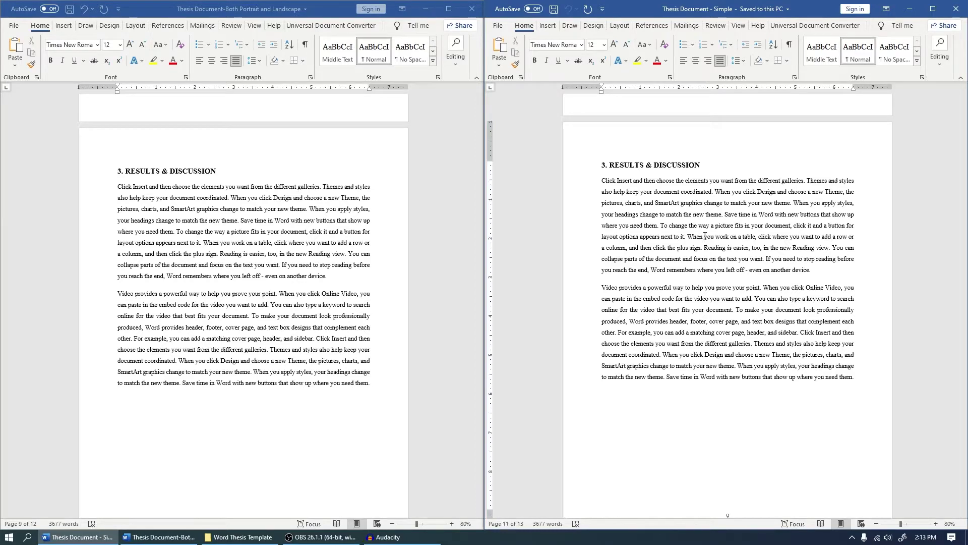
scroll(707, 238, "up", 4)
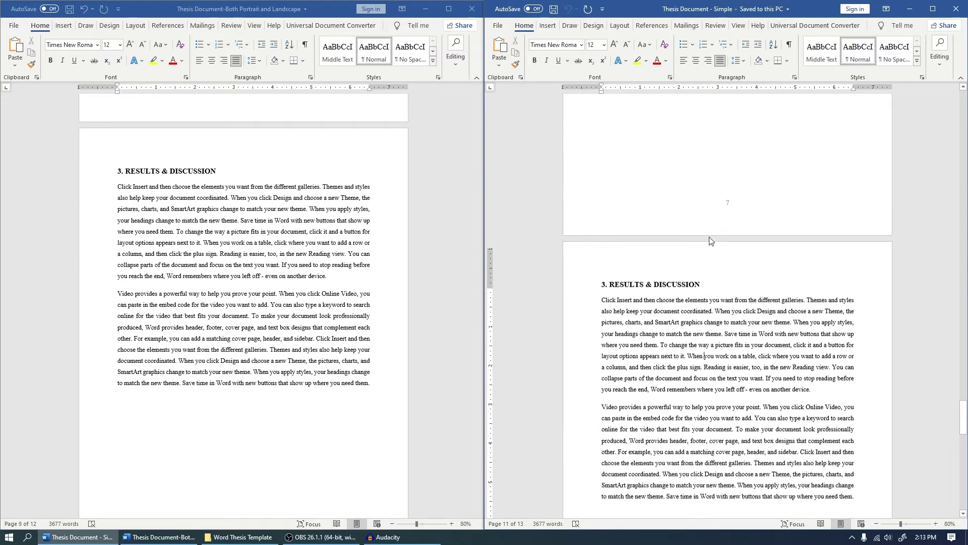
scroll(710, 240, "up", 5)
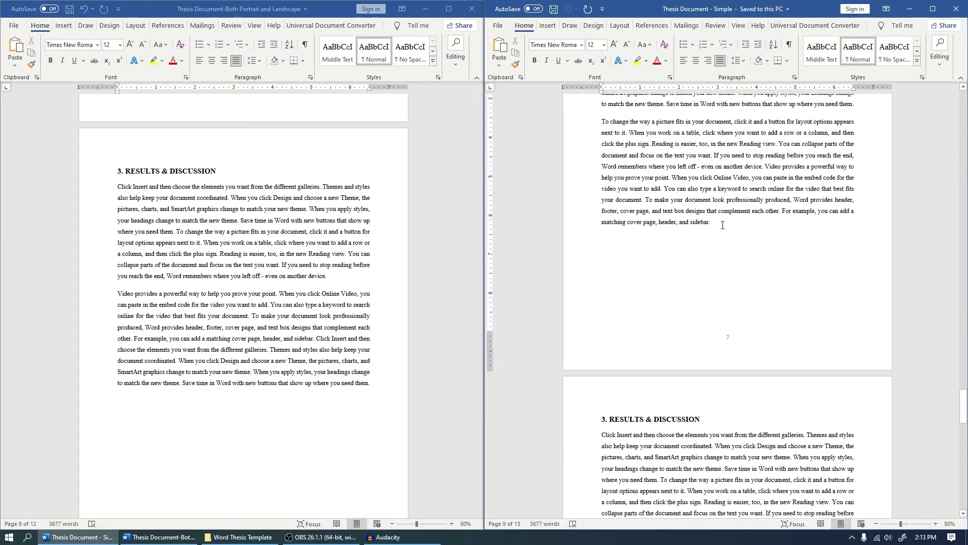
left_click(723, 225)
scroll(727, 232, "down", 3)
scroll(727, 236, "up", 3)
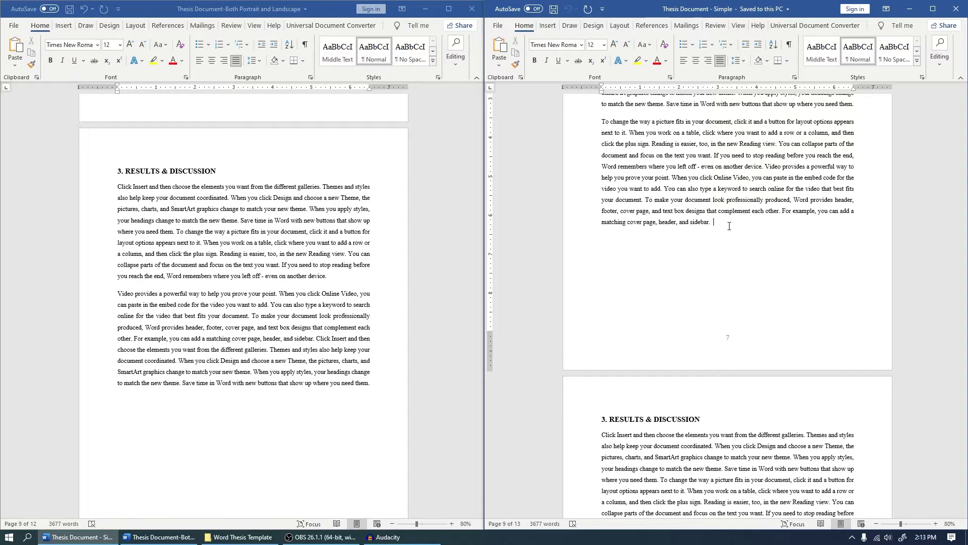
scroll(770, 214, "down", 5)
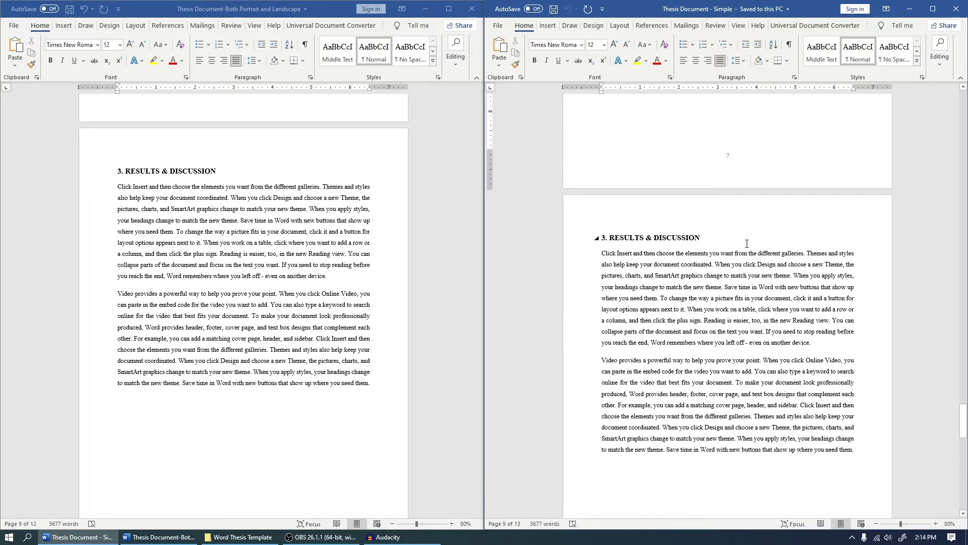
scroll(747, 244, "down", 8)
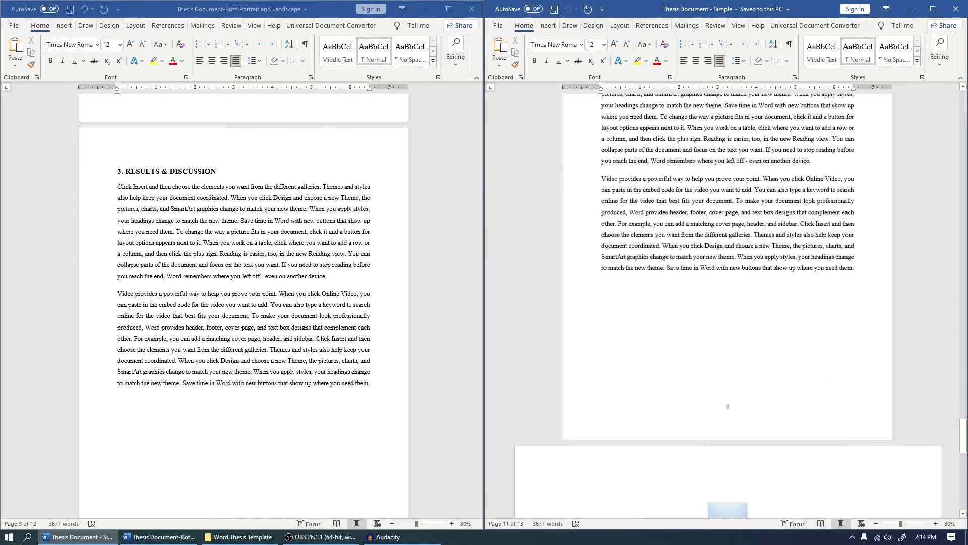
scroll(747, 244, "down", 2, "ctrl")
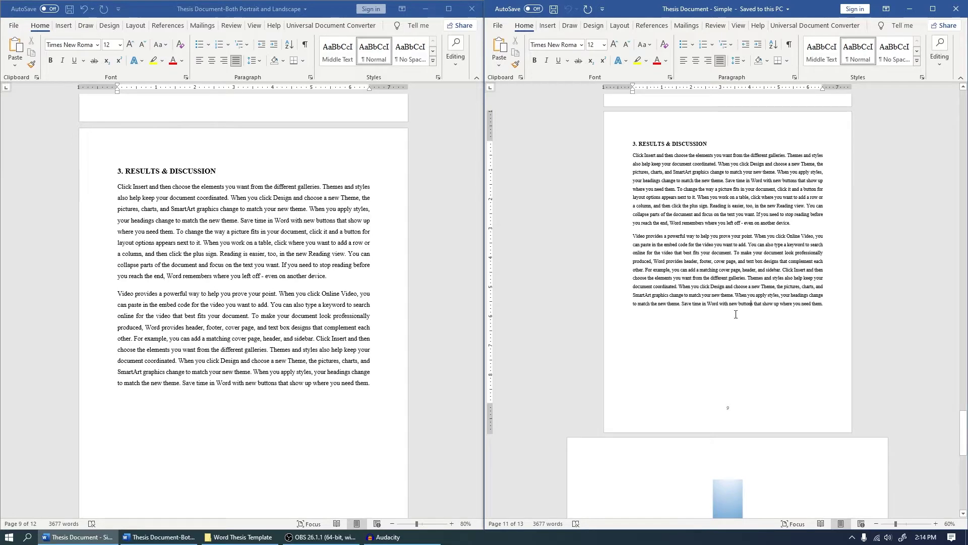
scroll(731, 323, "down", 7)
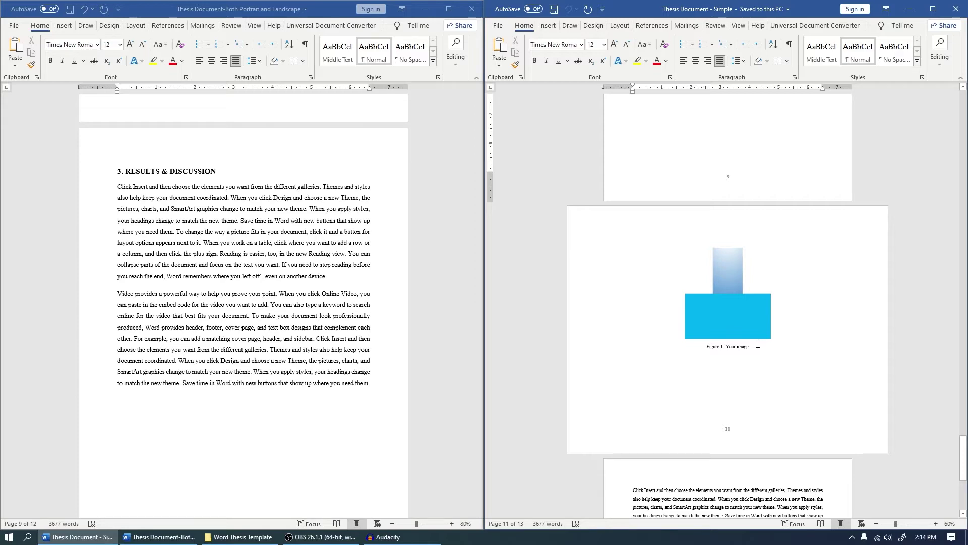
scroll(347, 234, "down", 5)
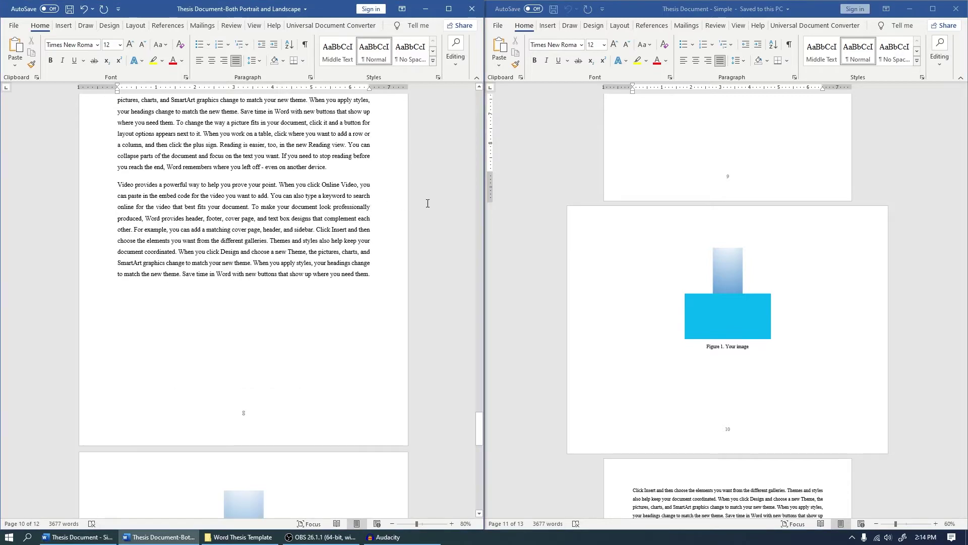
scroll(348, 233, "up", 5)
Switch to the Both Portrait and Landscape thesis at its 3. RESULTS & DISCUSSION page.
left_click(347, 233)
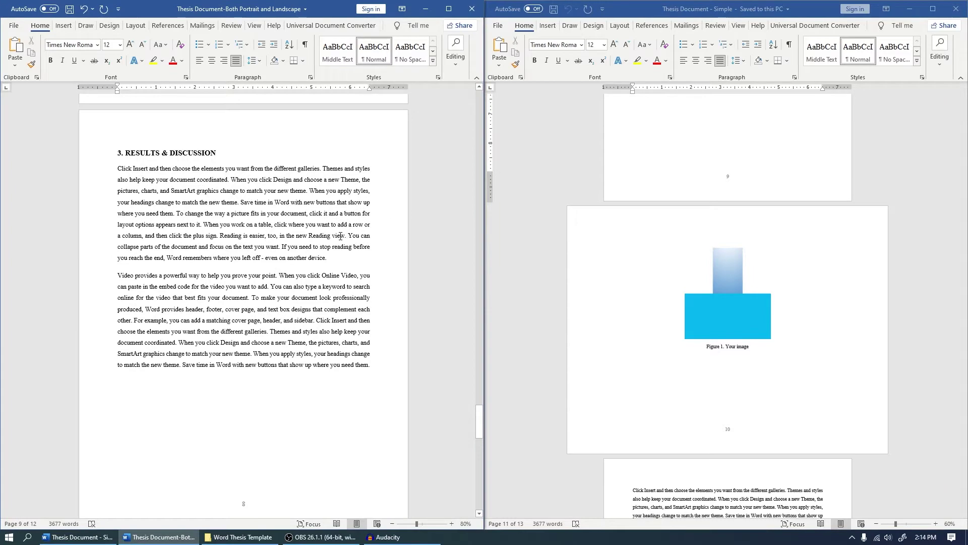
scroll(339, 235, "down", 10)
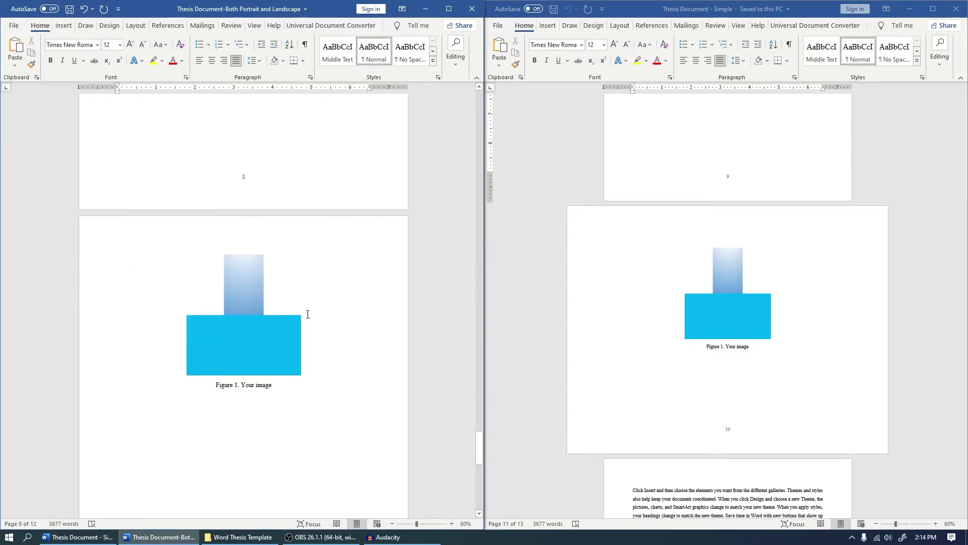
scroll(306, 313, "up", 3)
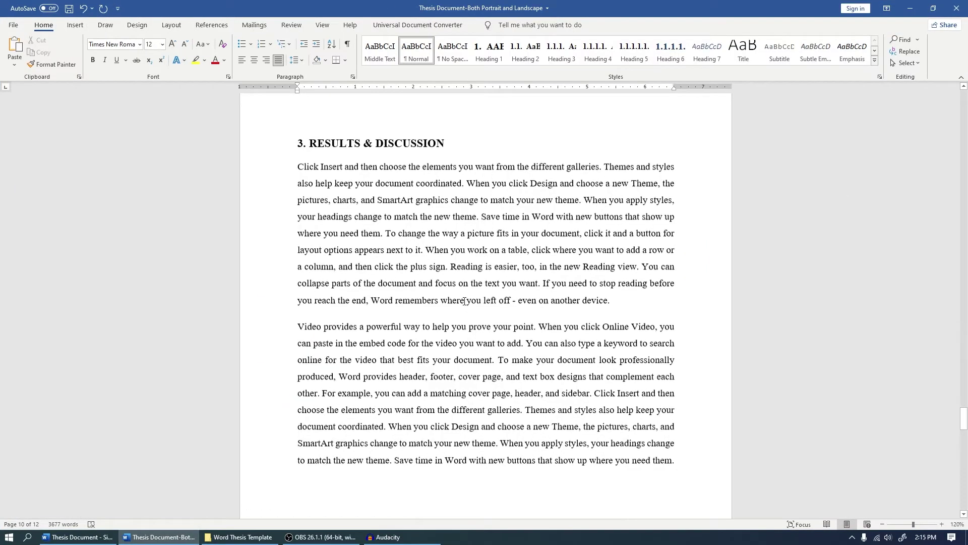
scroll(465, 301, "down", 1)
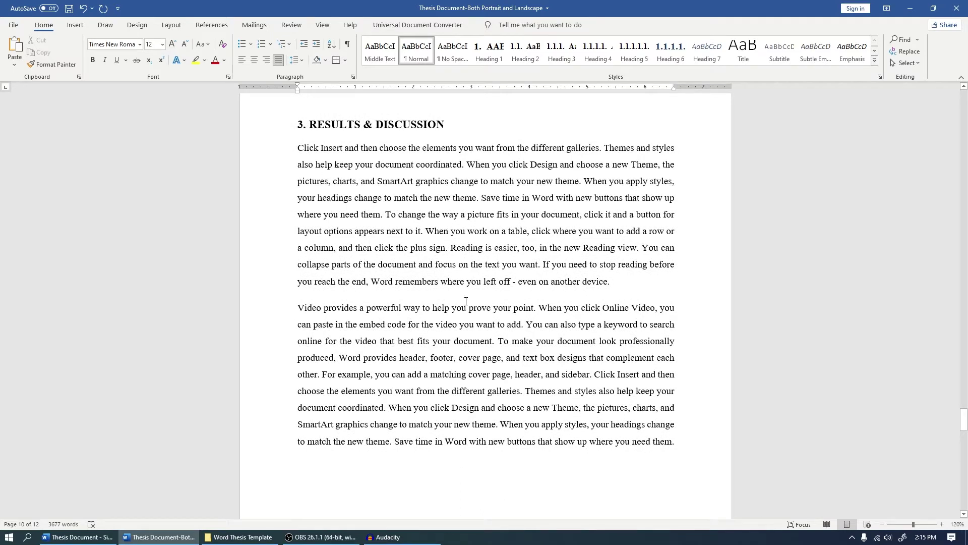
Set the whole thesis to Landscape orientation from the Layout tab and review the pages.
left_click(170, 25)
left_click(44, 68)
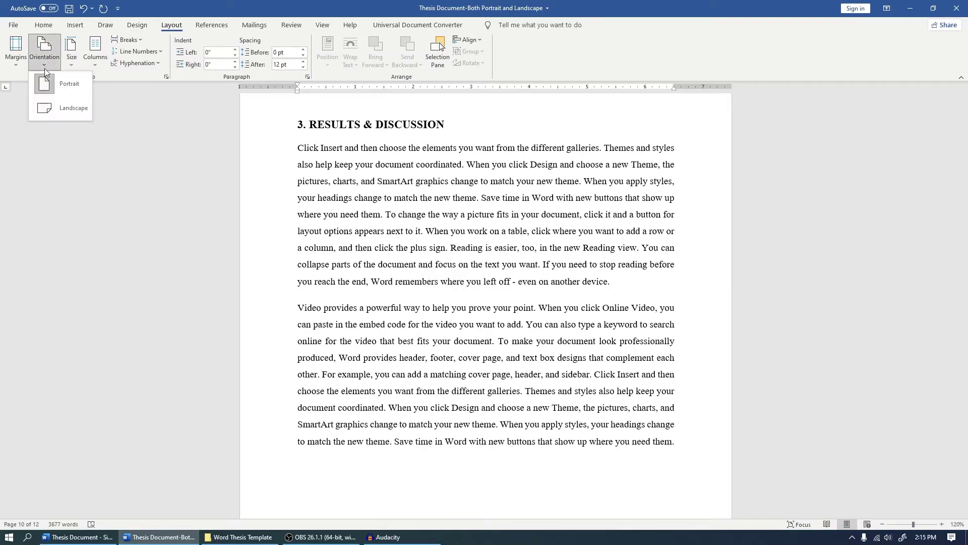
left_click(53, 111)
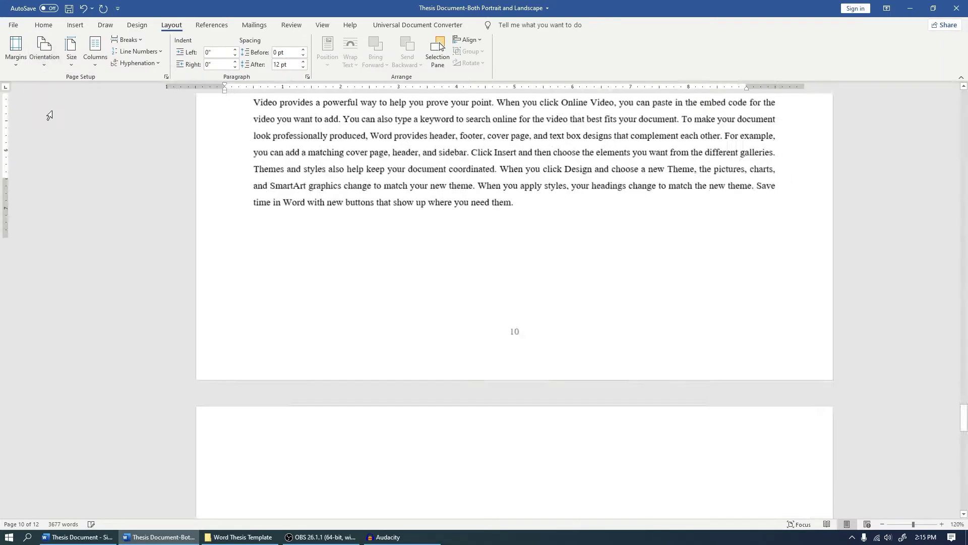
scroll(433, 280, "down", 1, "ctrl")
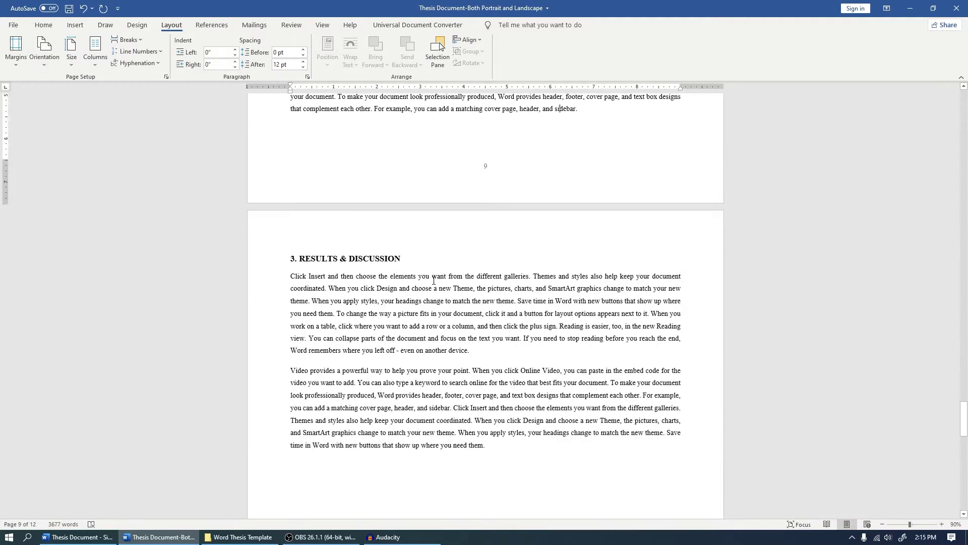
scroll(439, 286, "down", 8)
scroll(457, 316, "up", 20)
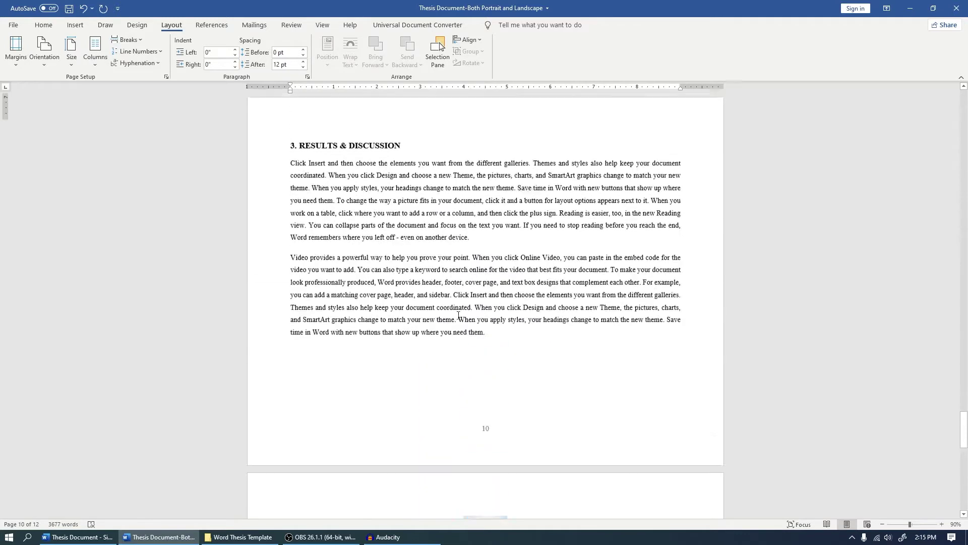
scroll(458, 314, "up", 12)
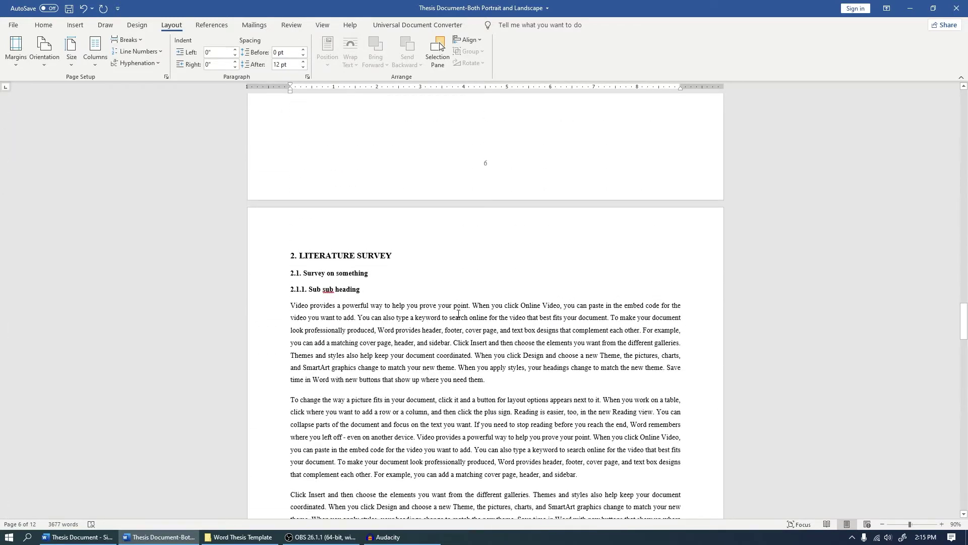
scroll(458, 313, "down", 5)
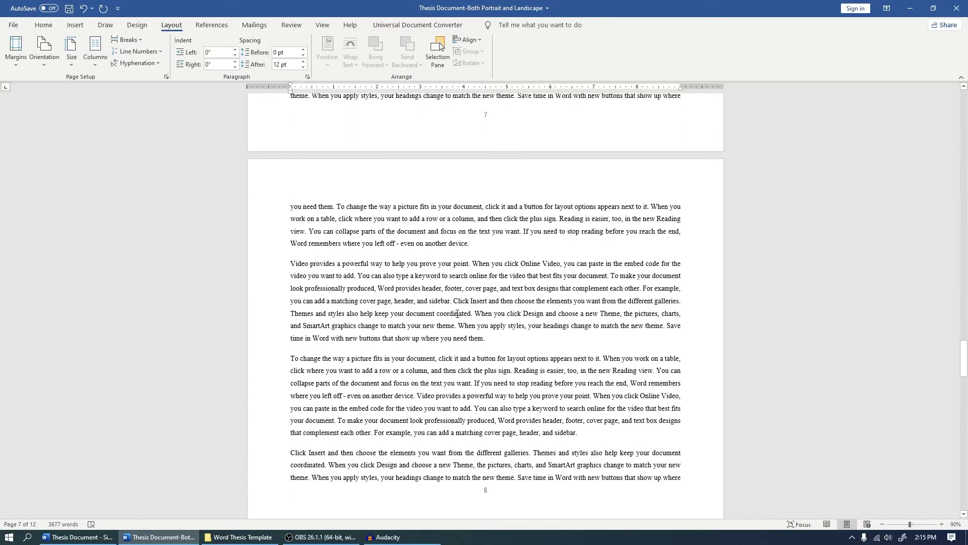
scroll(457, 313, "down", 6)
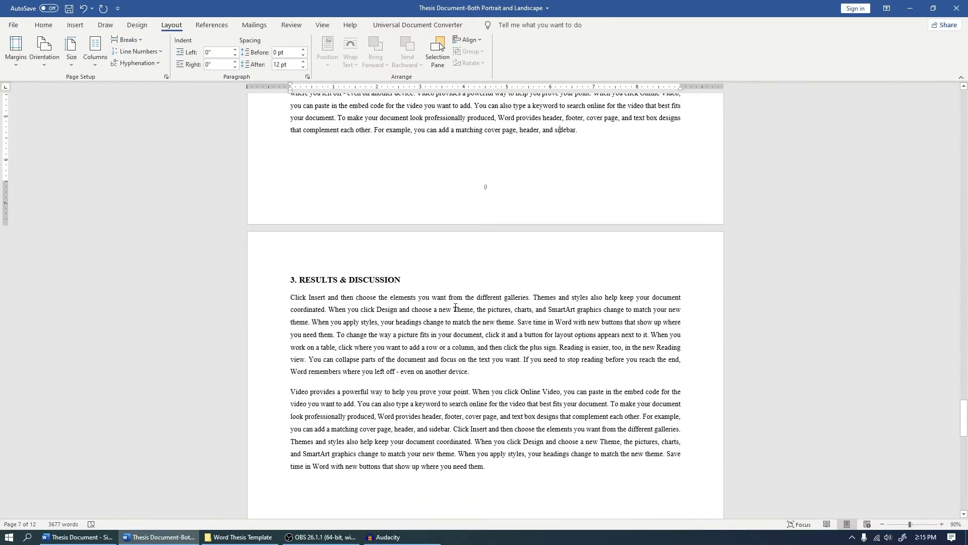
scroll(456, 308, "down", 3)
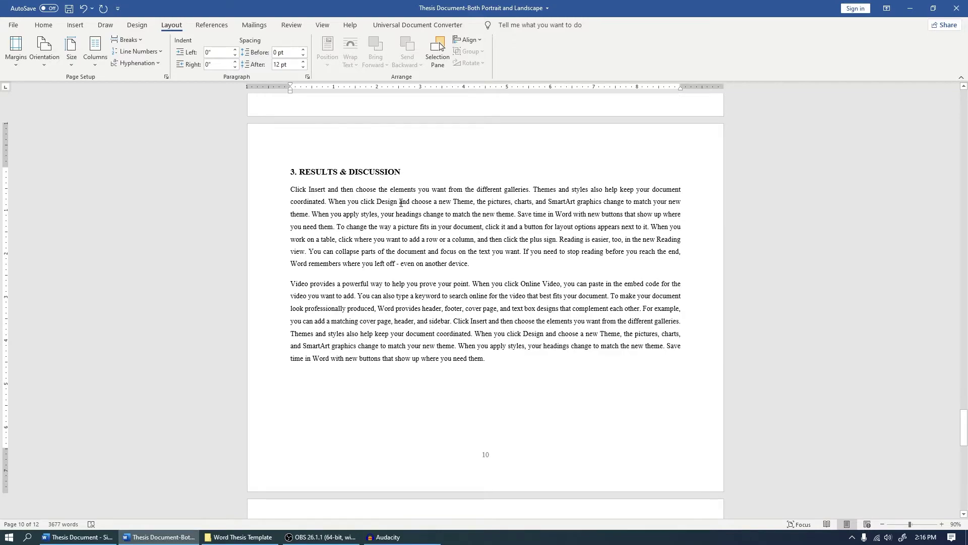
Undo the landscape change so the thesis pages return to portrait.
scroll(403, 201, "up", 3)
scroll(454, 297, "up", 2, "ctrl")
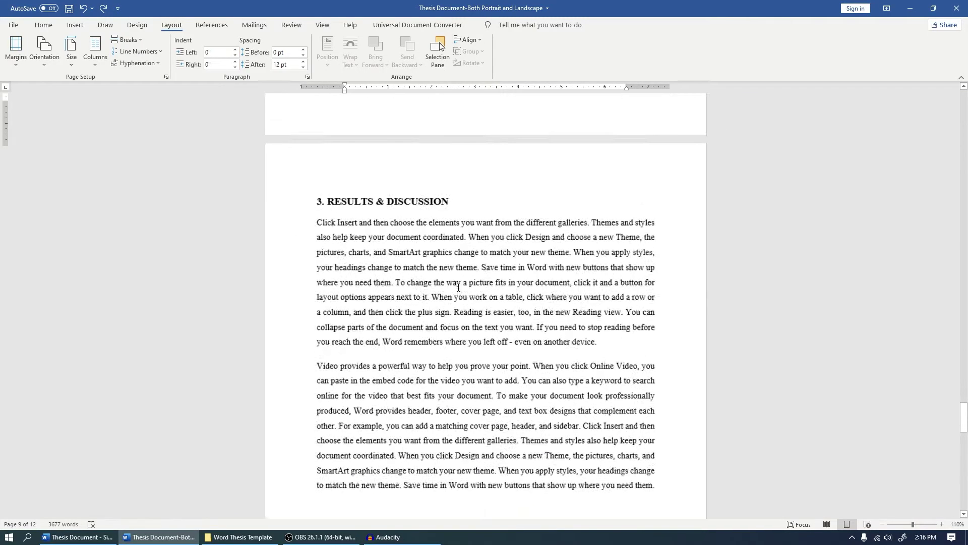
scroll(458, 288, "up", 2, "ctrl")
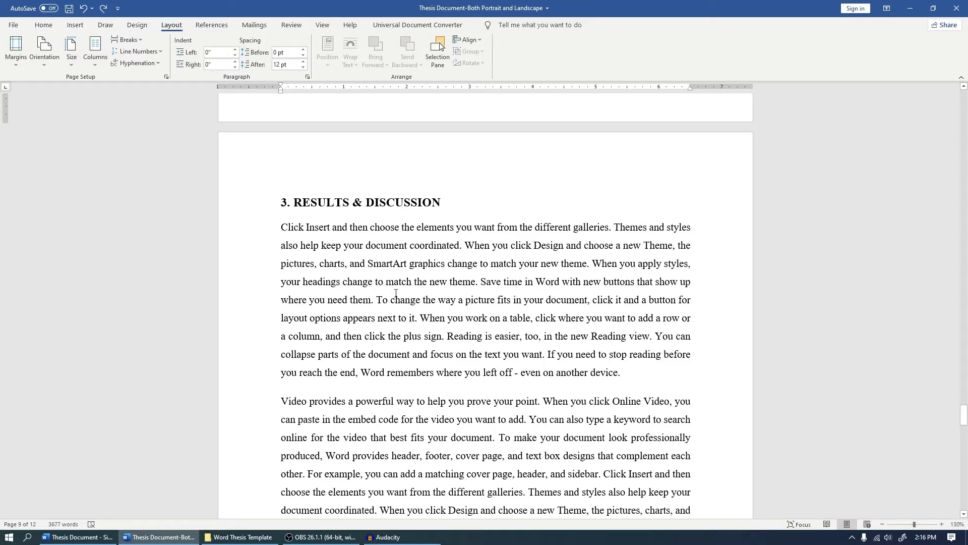
scroll(396, 293, "up", 1)
scroll(396, 293, "up", 3)
scroll(477, 216, "up", 3)
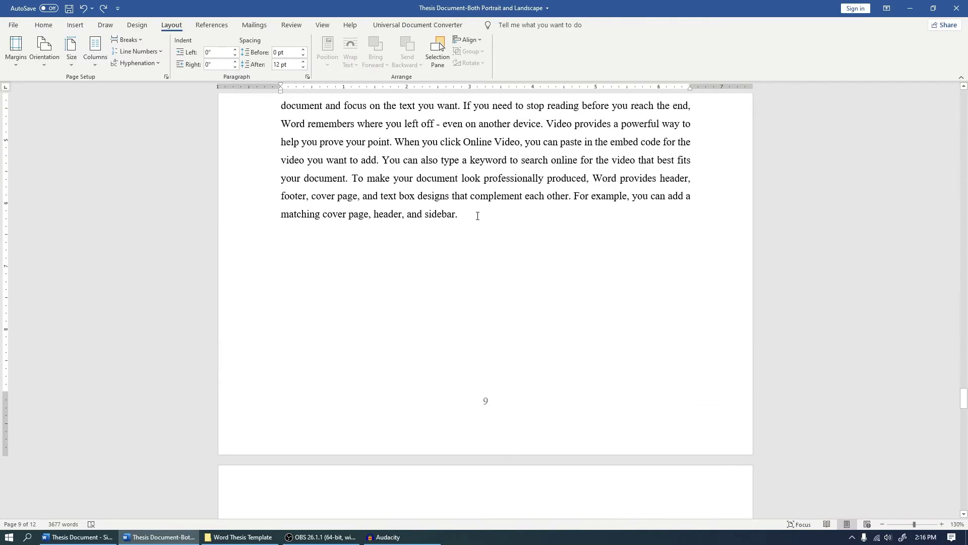
scroll(477, 216, "down", 8)
scroll(465, 281, "down", 2)
key("ctrl")
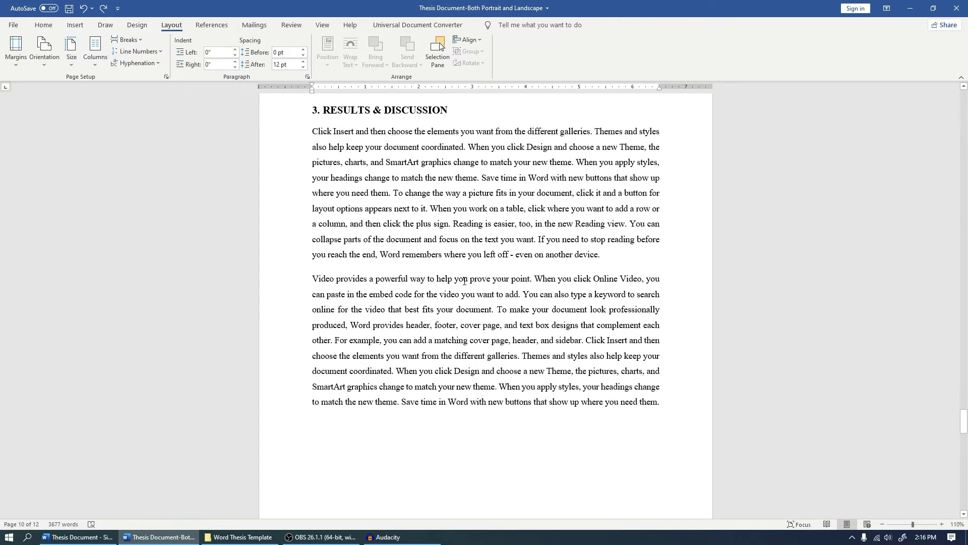
scroll(464, 280, "down", 10)
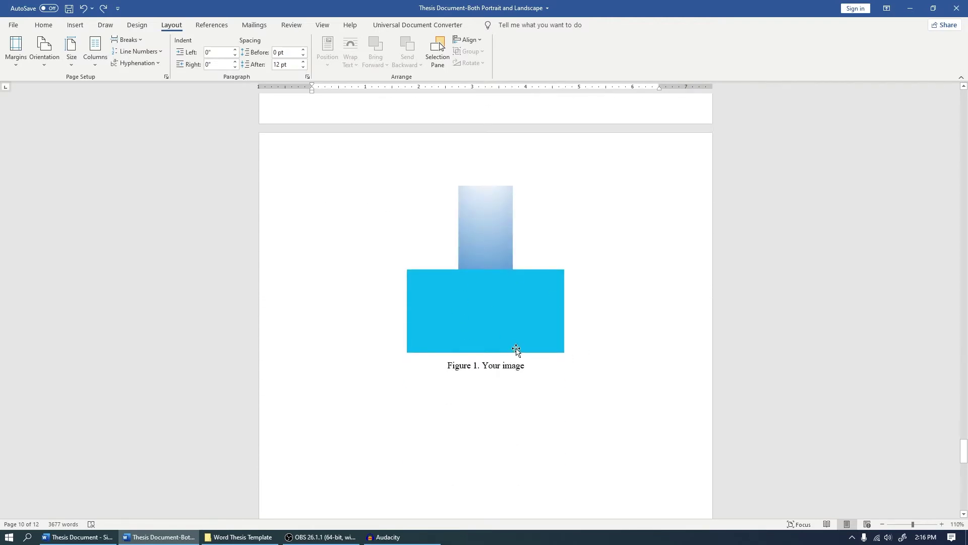
Add an empty line after the Results text at the end of page 10.
scroll(515, 343, "up", 2)
scroll(515, 343, "up", 1)
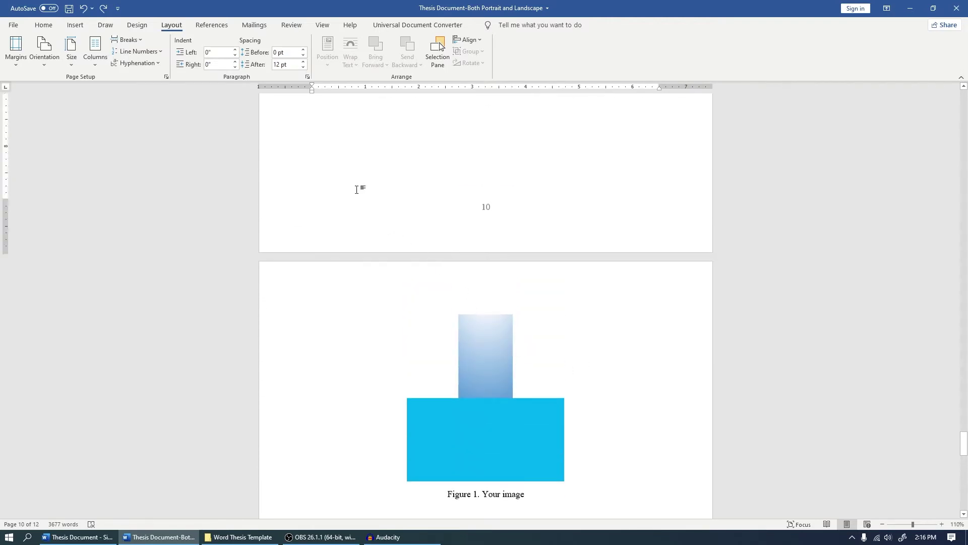
scroll(359, 197, "up", 3)
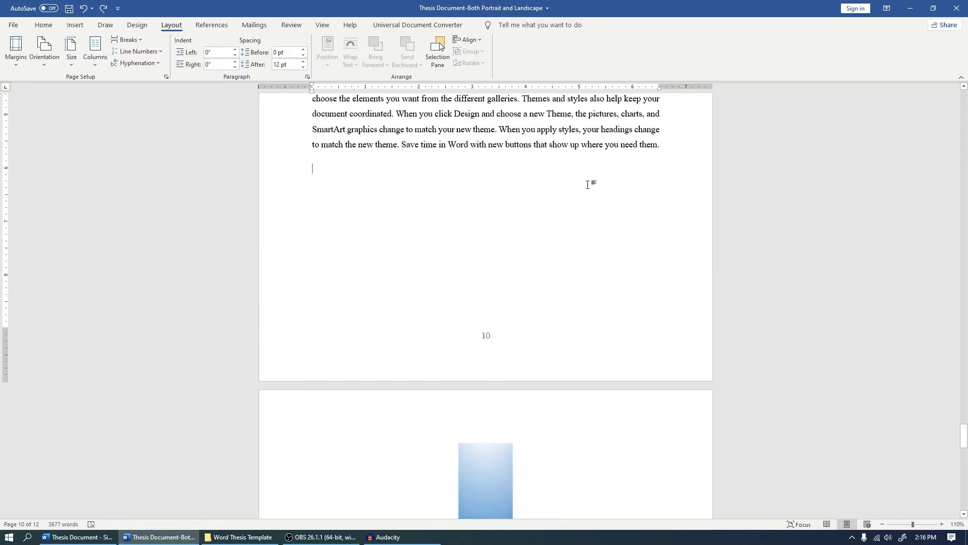
key("Return")
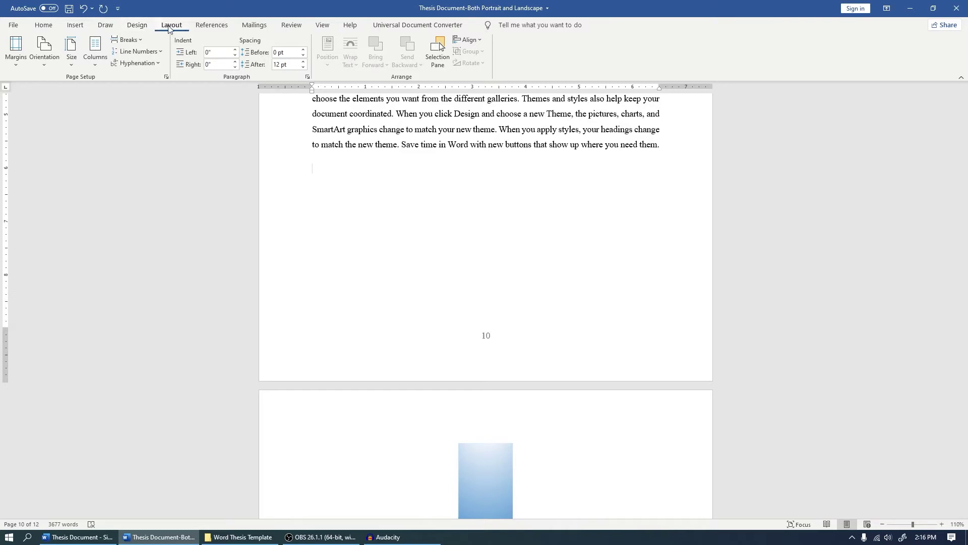
Insert a section break after page 10's Results text, before the Figure 1 page.
left_click(138, 41)
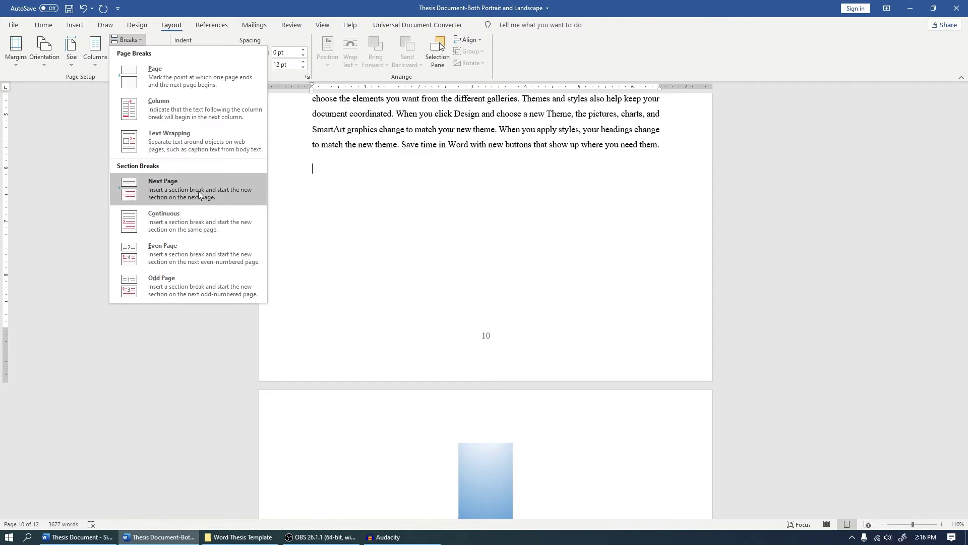
left_click(188, 222)
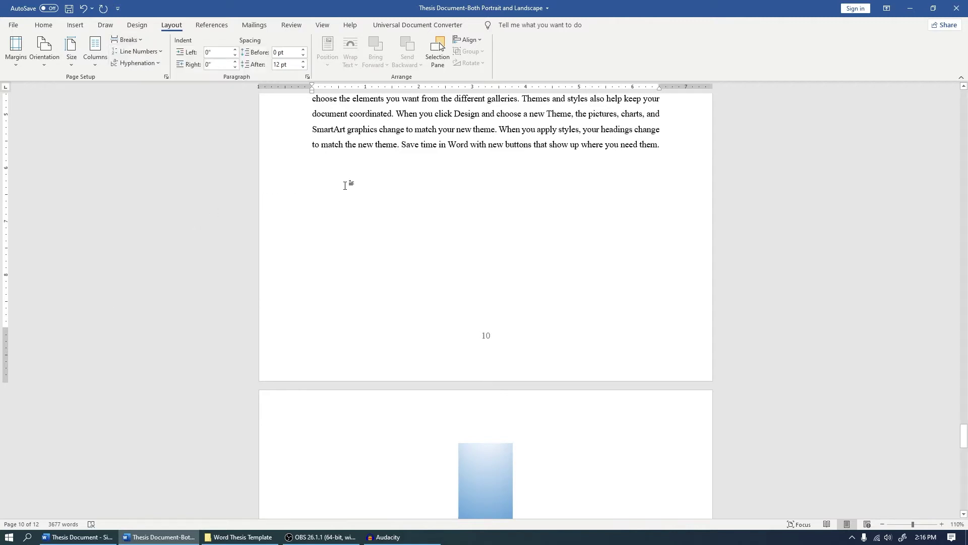
scroll(343, 183, "down", 5)
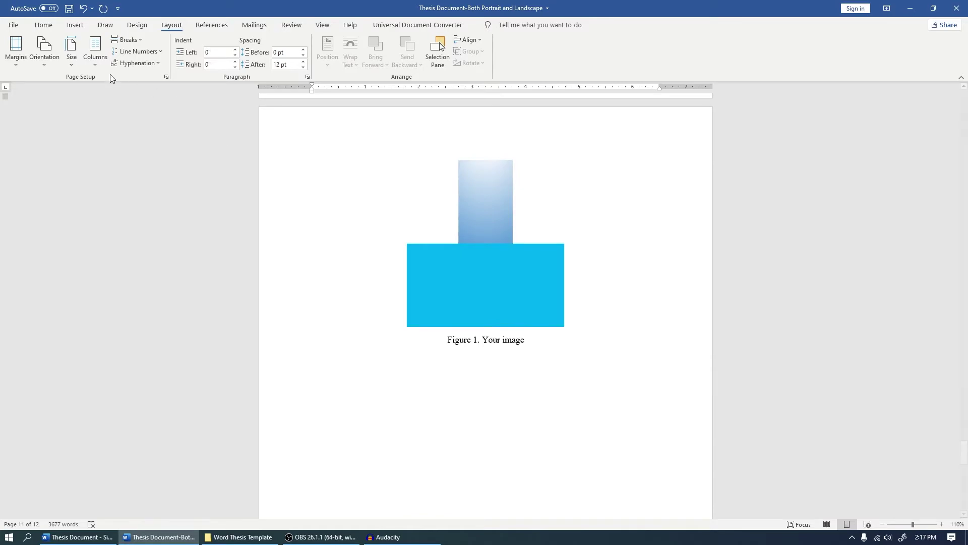
Make the Figure 1 section landscape and confirm page 10 stays portrait.
left_click(53, 64)
left_click(60, 108)
scroll(367, 238, "up", 10)
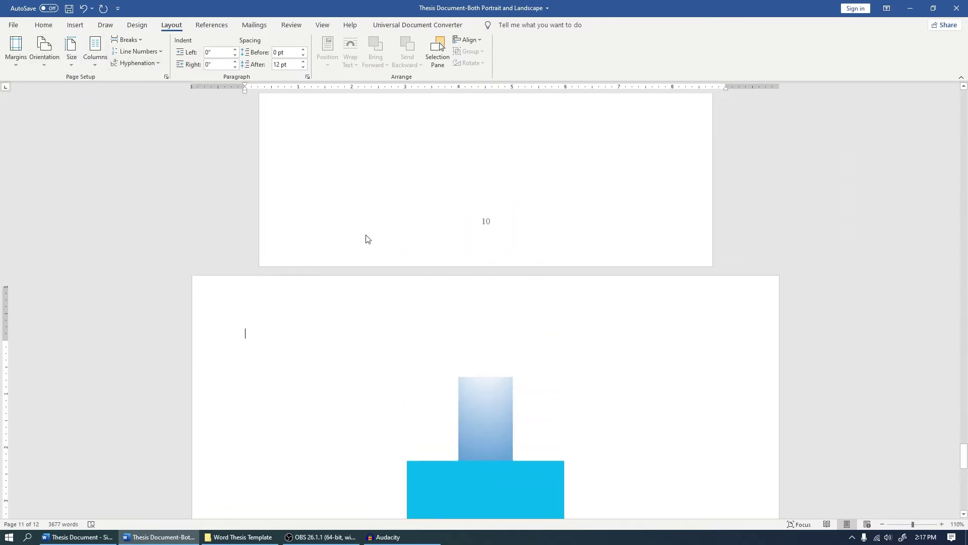
scroll(508, 302, "up", 2)
scroll(440, 253, "down", 4)
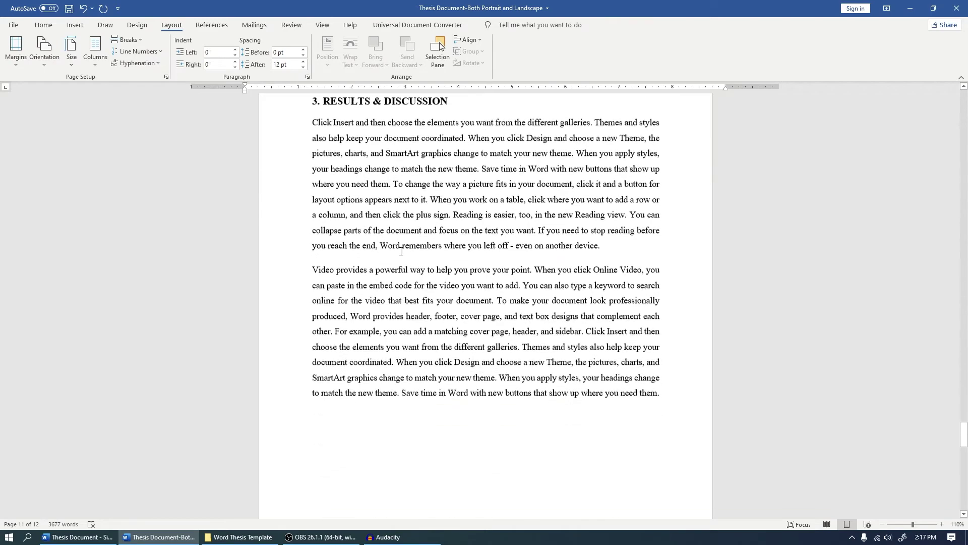
scroll(439, 252, "up", 2)
scroll(529, 272, "down", 7)
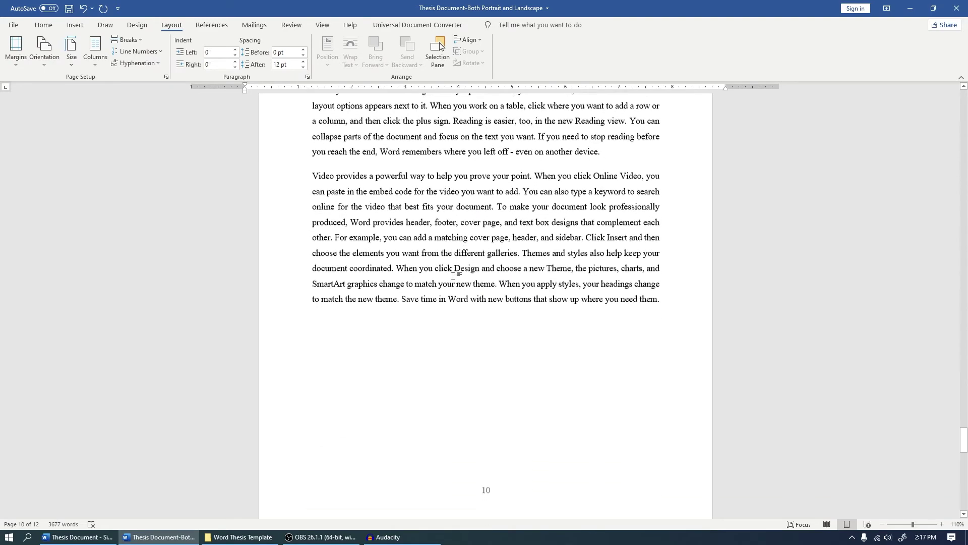
scroll(528, 272, "down", 7)
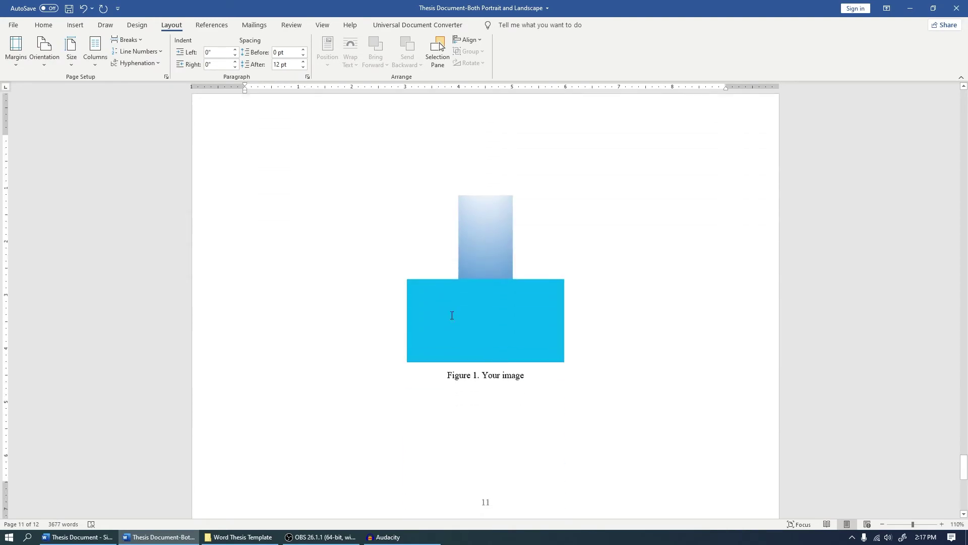
scroll(451, 316, "down", 3)
scroll(451, 316, "down", 1)
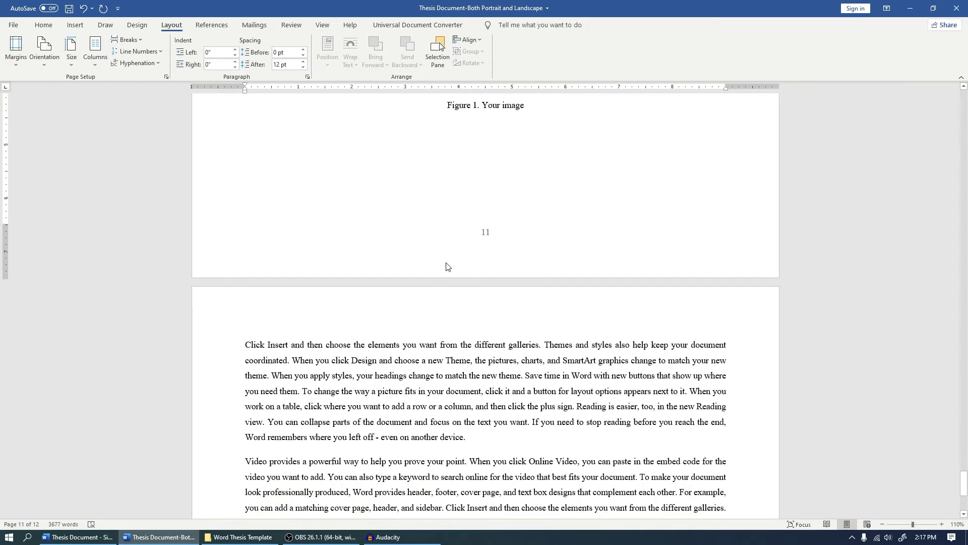
scroll(432, 349, "down", 1)
scroll(433, 349, "down", 3)
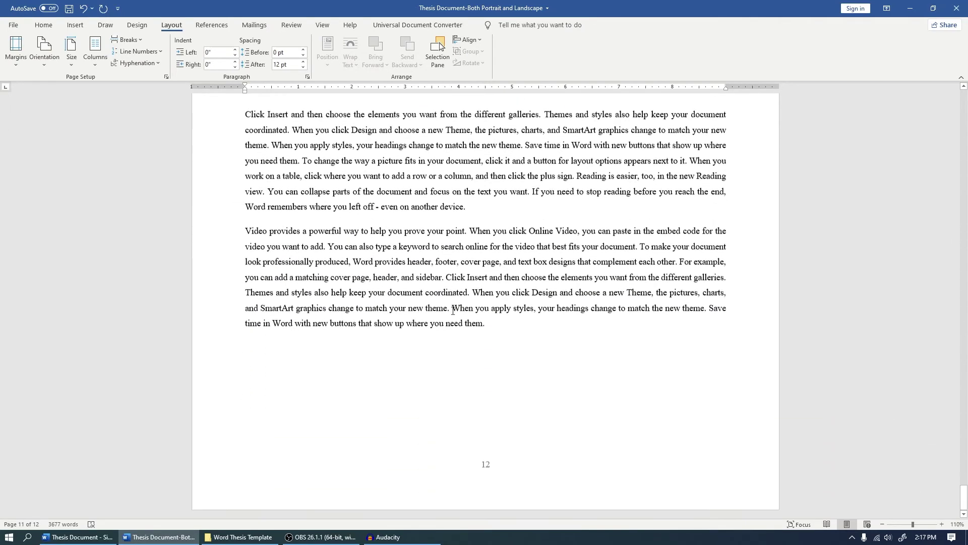
scroll(498, 323, "up", 5)
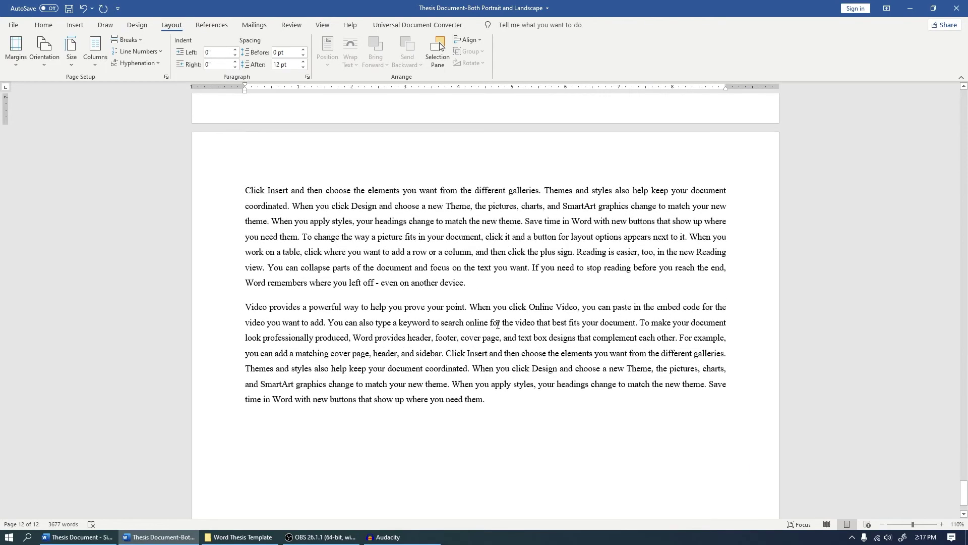
Insert a section break on the empty line below the Figure 1 caption.
left_click(553, 187)
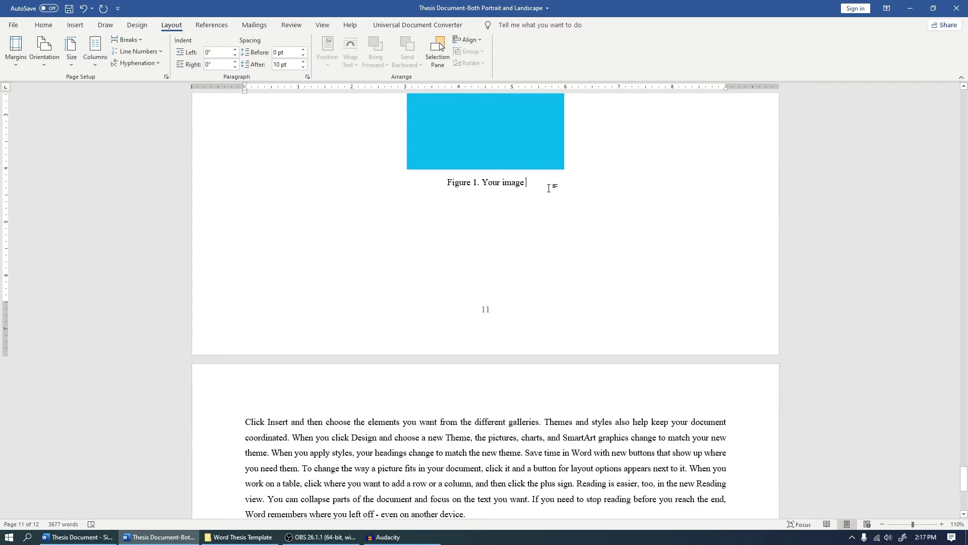
key("Down")
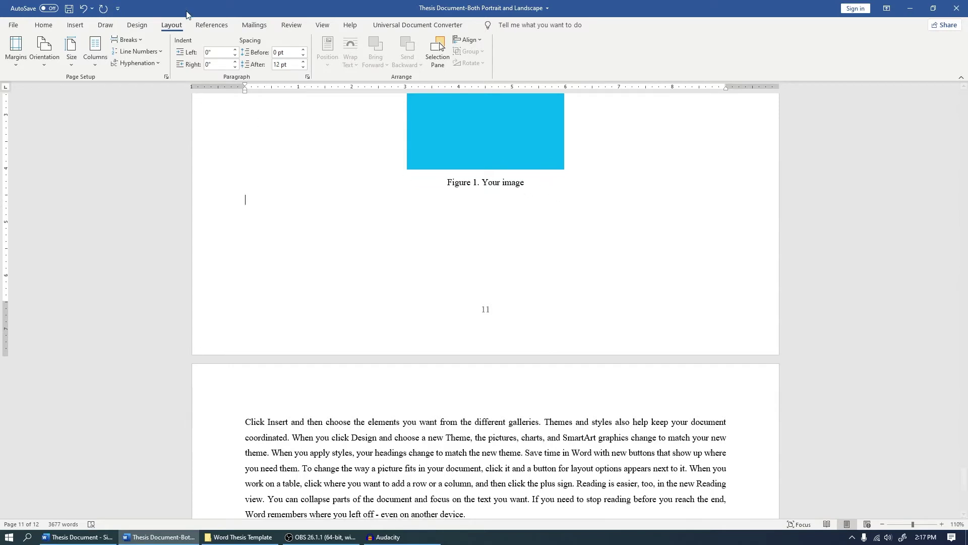
left_click(127, 40)
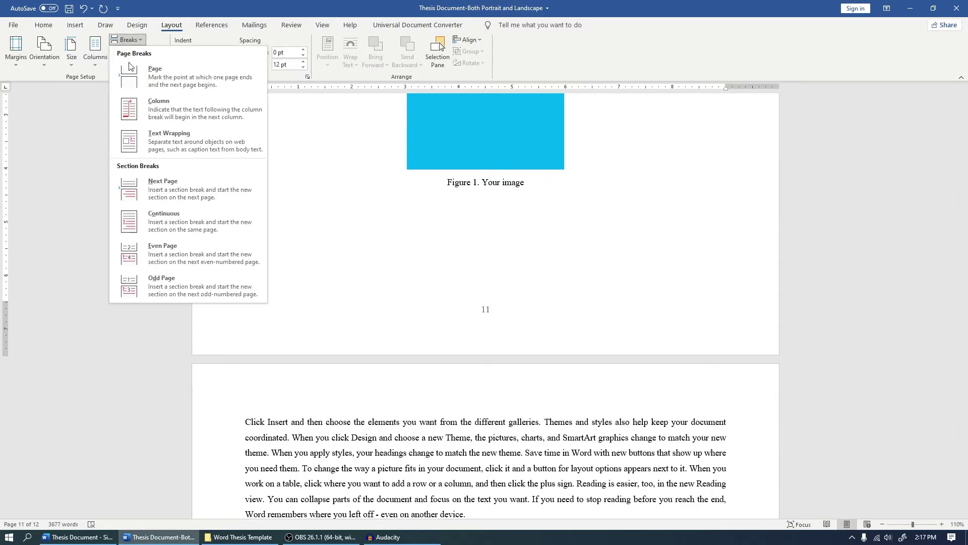
left_click(178, 226)
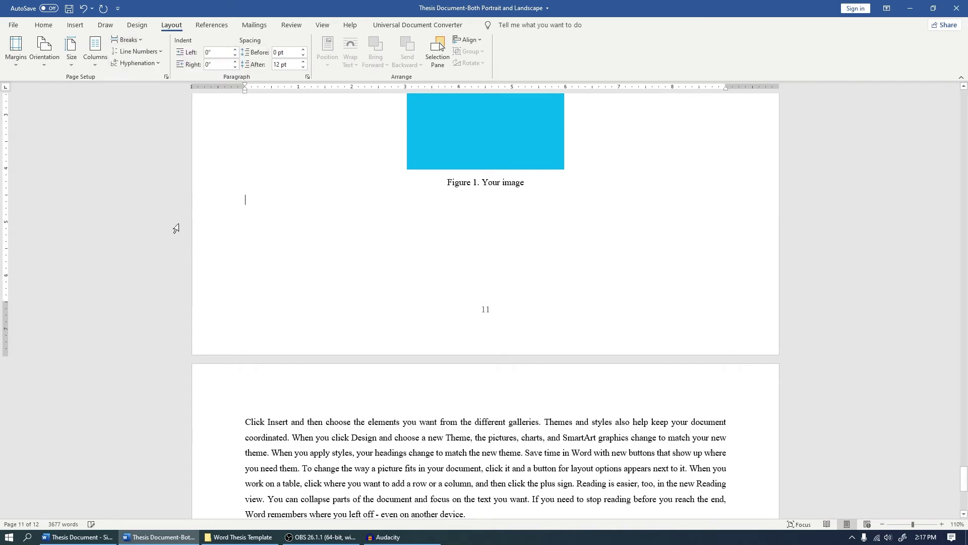
Set page 12's text after the figure back to Portrait orientation.
left_click(330, 419)
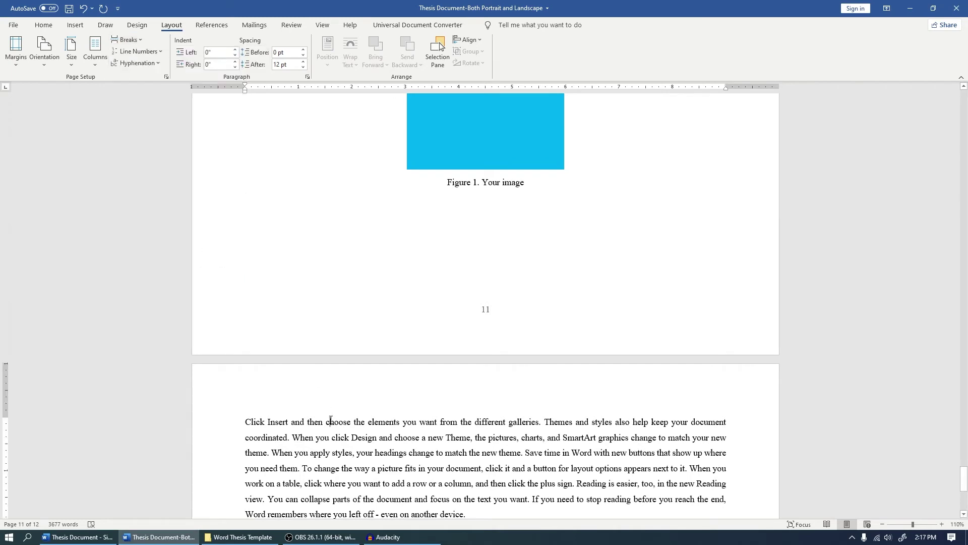
left_click(44, 53)
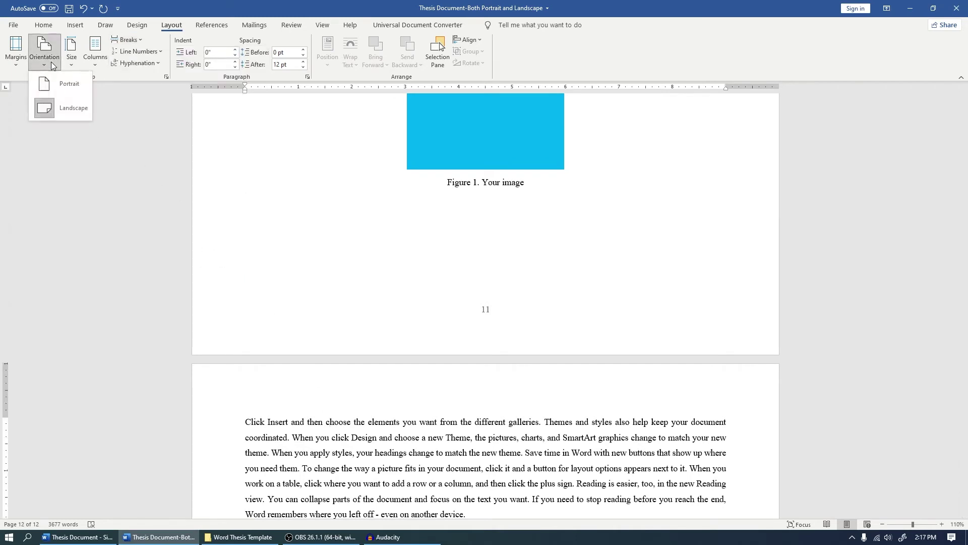
left_click(56, 83)
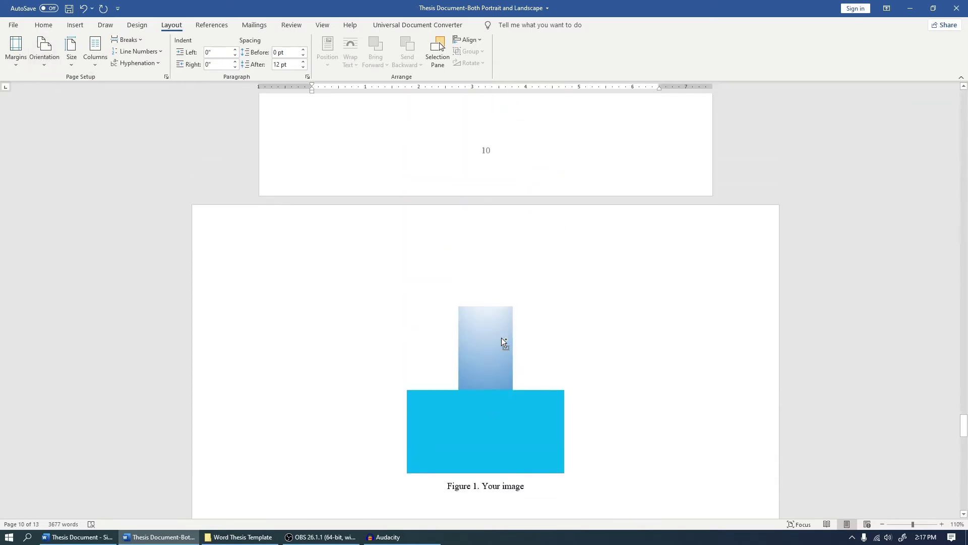
Scroll through the thesis to verify only the Figure 1 page is landscape.
scroll(502, 337, "down", 3)
scroll(502, 338, "up", 7)
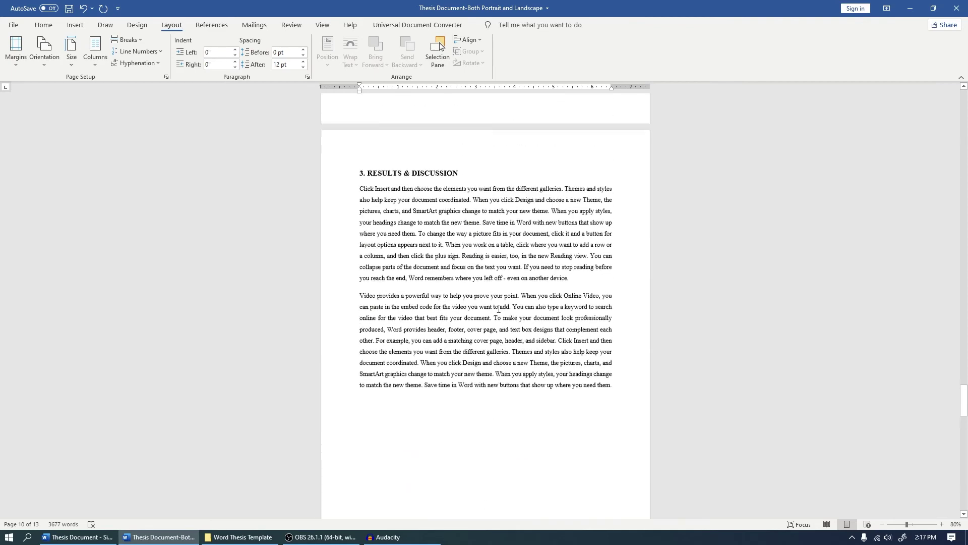
scroll(498, 309, "down", 7)
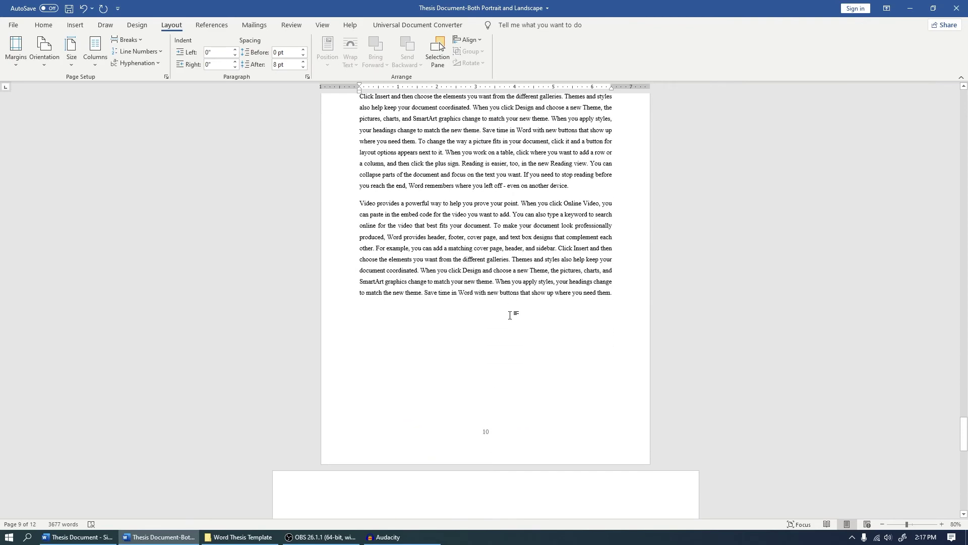
scroll(510, 318, "down", 4)
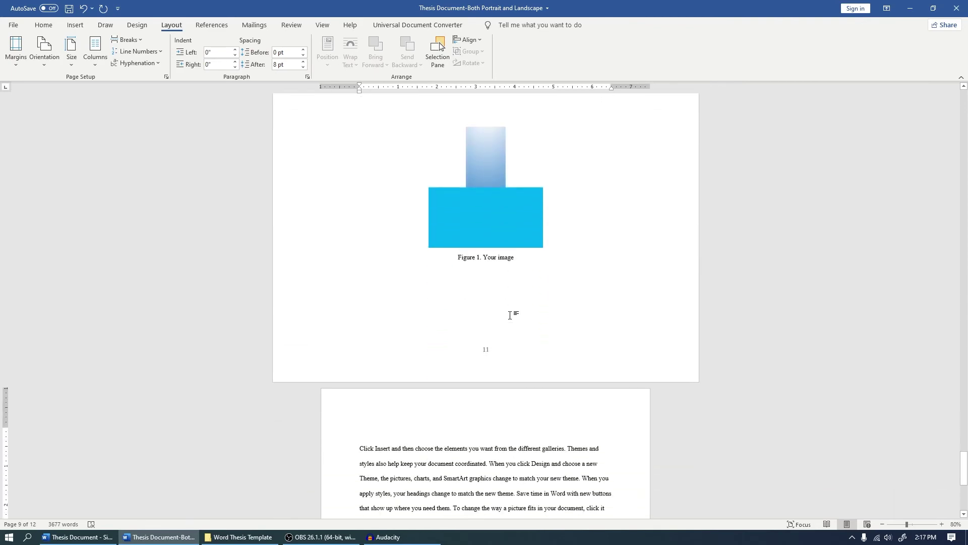
scroll(513, 314, "up", 2)
scroll(575, 318, "up", 4)
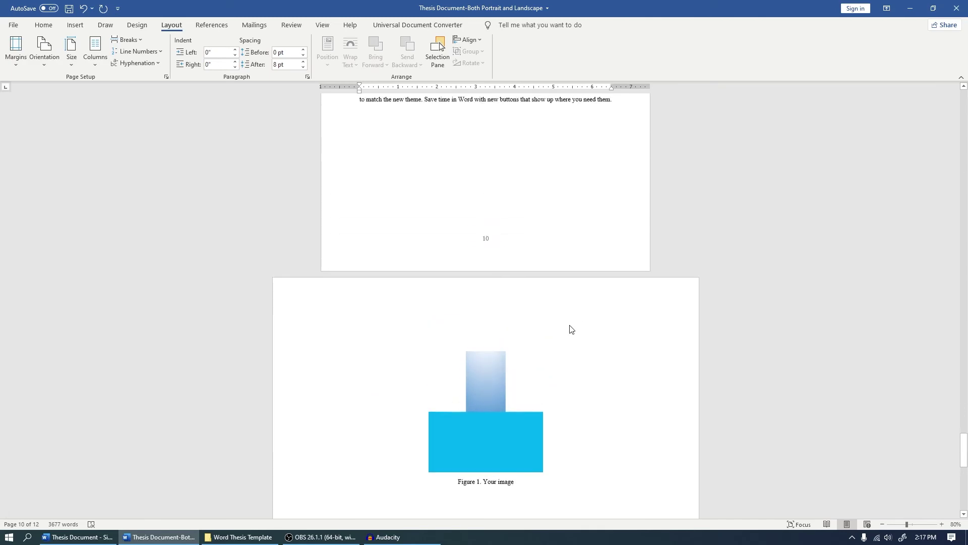
scroll(540, 289, "down", 3)
scroll(540, 318, "down", 9)
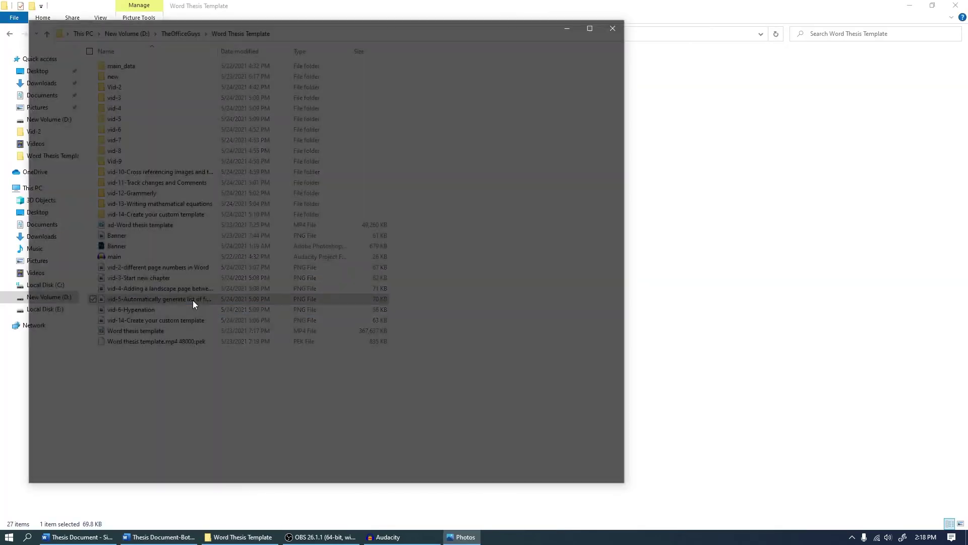
View the vid-5 Video 5 banner PNG full screen in Photos, then close it.
double_click(193, 301)
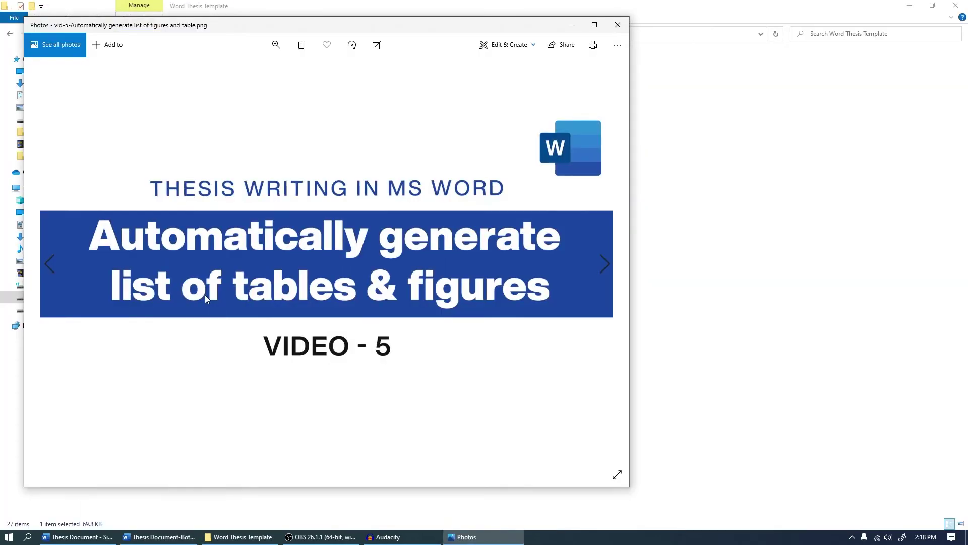
left_click(595, 25)
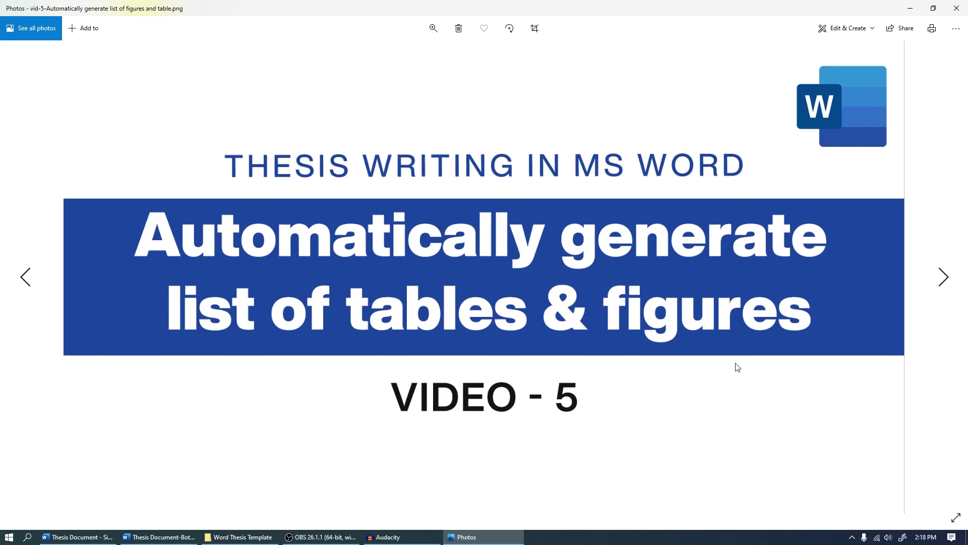
left_click(956, 8)
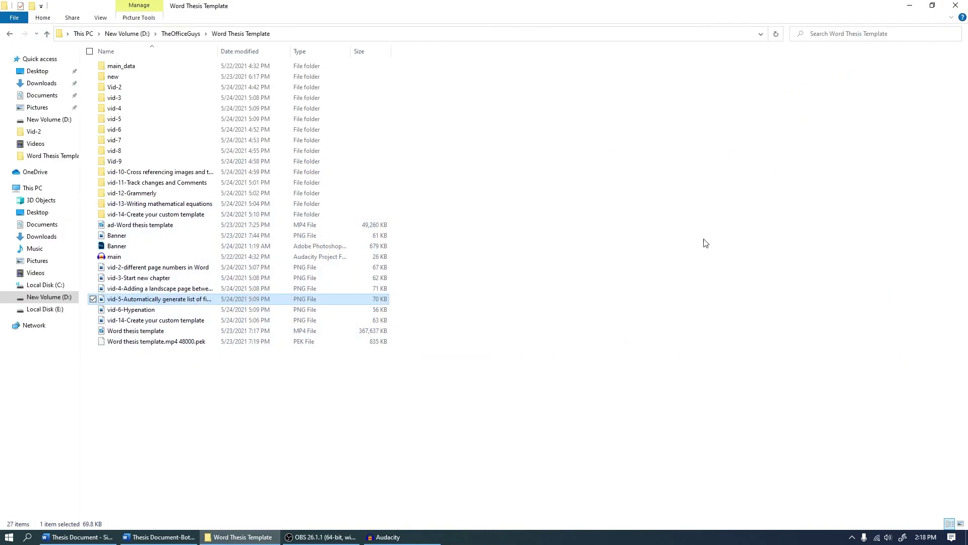
Bring the Word thesis back to the front from the taskbar.
left_click(171, 538)
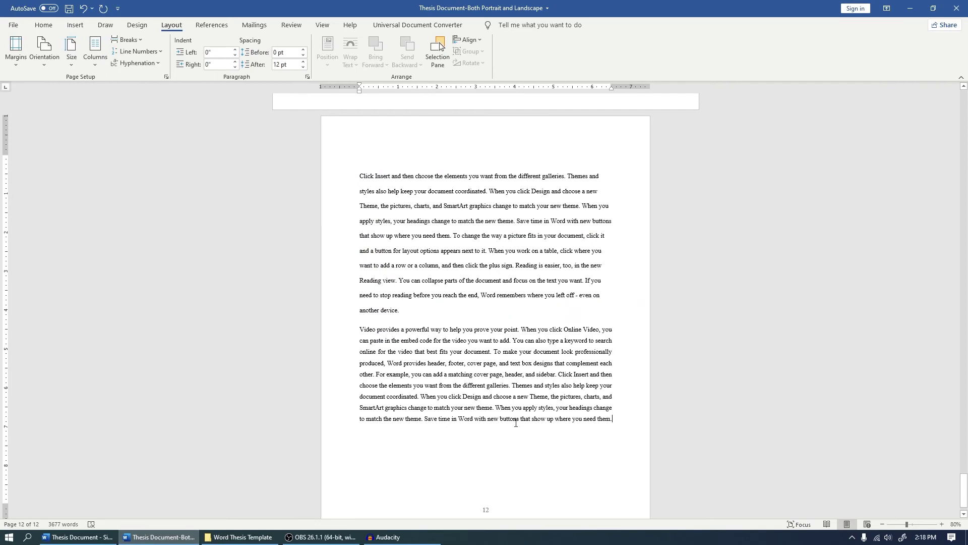